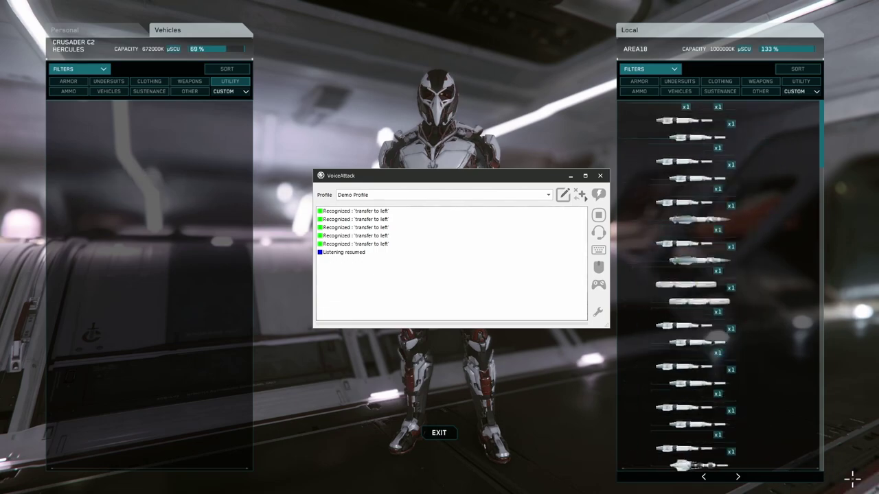
# Edit the Demo Profile and add a new command with the spoken phrase "transfer to left".
pyautogui.click(87, 412)
pyautogui.click(563, 197)
pyautogui.click(577, 161)
pyautogui.write('transfer to left')
# Add a loop to the command's action sequence that repeats 50 times.
pyautogui.click(262, 220)
pyautogui.moveTo(315, 266)
pyautogui.moveTo(395, 420)
pyautogui.click(529, 443)
pyautogui.write('50')
pyautogui.click(502, 320)
# Add a mouse move action inside the loop, capturing screen coordinates X 1839, Y 344 over the local inventory.
pyautogui.click(270, 193)
pyautogui.click(290, 187)
pyautogui.click(525, 162)
pyautogui.press('F8')
pyautogui.click(490, 310)
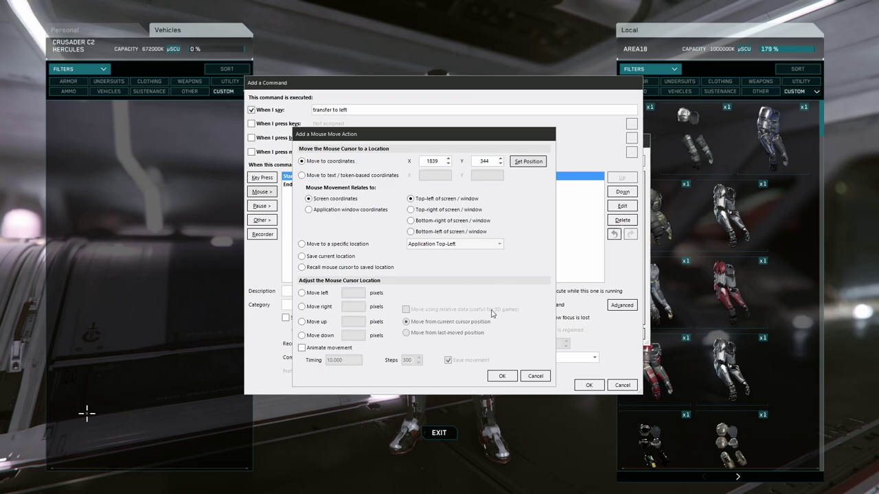
pyautogui.click(502, 376)
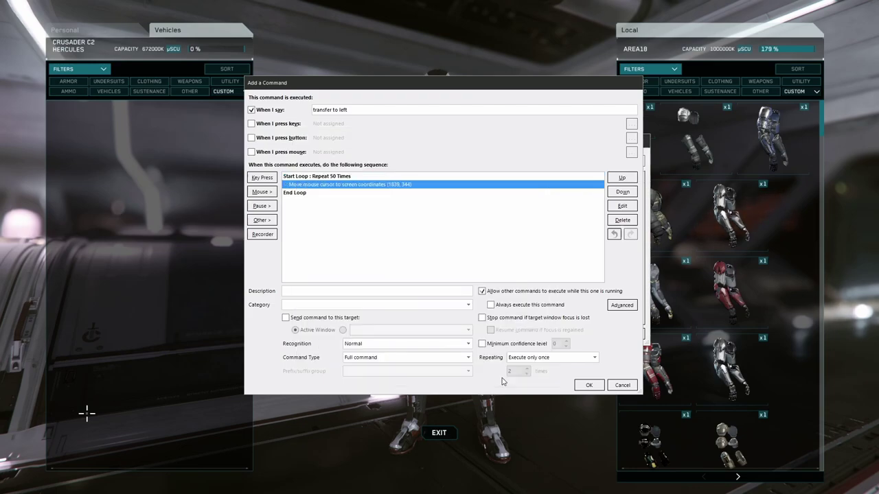
# Add an action that holds the left mouse button down, followed by a pause.
pyautogui.click(262, 192)
pyautogui.click(299, 200)
pyautogui.click(334, 229)
pyautogui.click(487, 365)
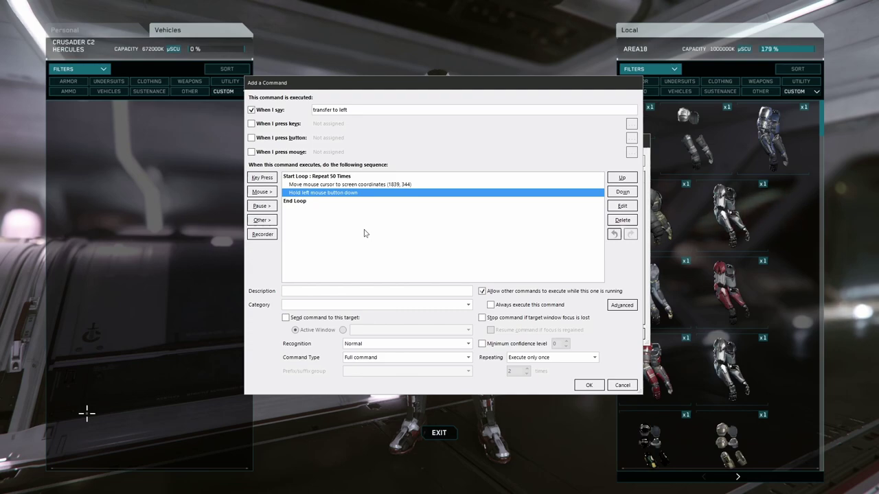
pyautogui.click(261, 206)
pyautogui.click(312, 215)
# Add a second mouse move action, capturing the screen position where the held item should be dropped.
pyautogui.click(260, 192)
pyautogui.click(297, 189)
pyautogui.click(526, 163)
pyautogui.press('F8')
pyautogui.click(482, 308)
pyautogui.click(502, 376)
# Add a mouse button action after the second move to drop the item, followed by another pause.
pyautogui.click(262, 191)
pyautogui.click(294, 200)
pyautogui.click(486, 366)
pyautogui.click(262, 206)
pyautogui.click(338, 216)
# Save the "transfer to left" command and the profile, and turn voice listening on.
pyautogui.click(598, 387)
pyautogui.click(607, 335)
pyautogui.click(599, 233)
# Filter the Area18 local inventory to vehicle Ordnance and the vehicle inventory to Utility.
pyautogui.click(797, 91)
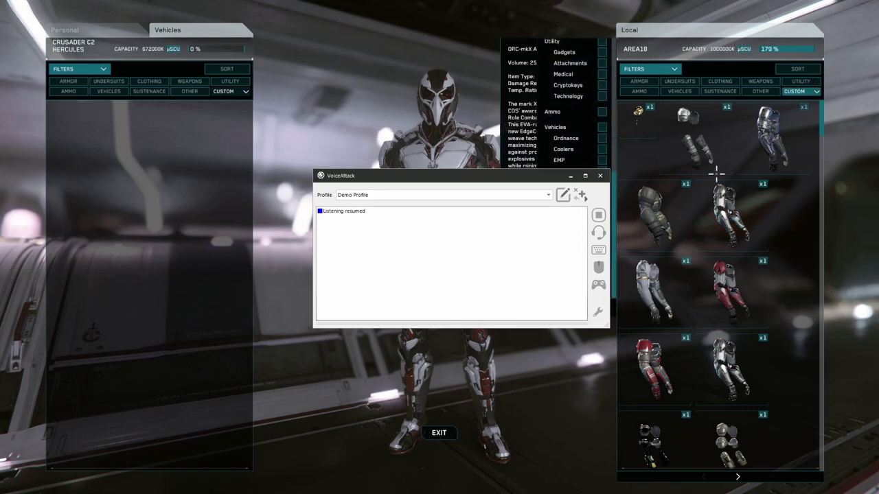
pyautogui.click(602, 138)
pyautogui.click(218, 81)
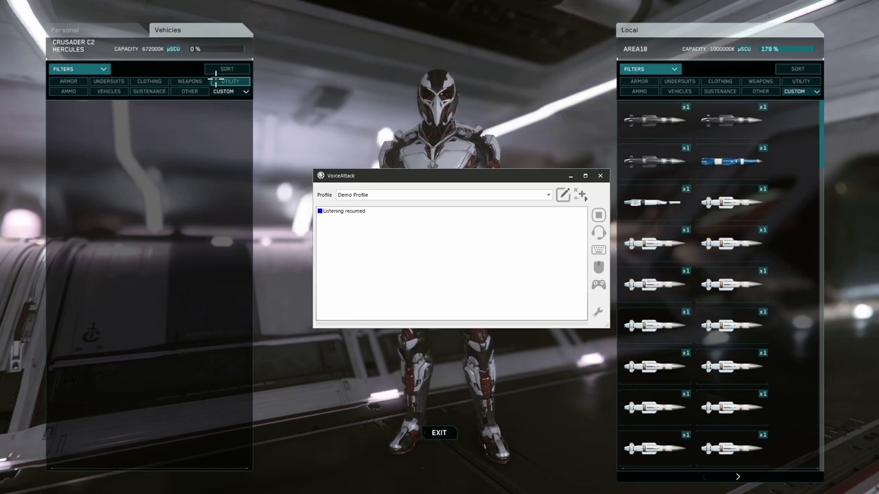
# Refresh the ship's inventory by switching to Personal and back to Vehicles, reapply its Utility filter, and toggle voice listening.
pyautogui.click(96, 31)
pyautogui.click(179, 31)
pyautogui.click(108, 91)
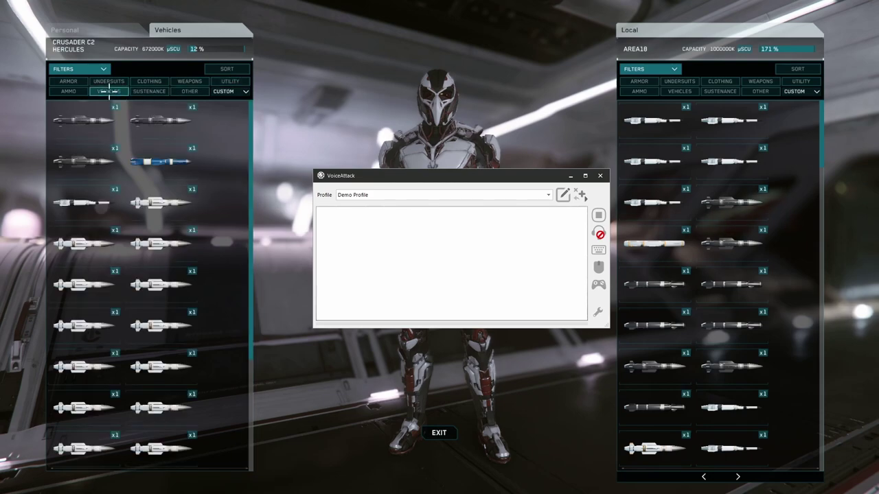
pyautogui.click(230, 82)
pyautogui.click(598, 233)
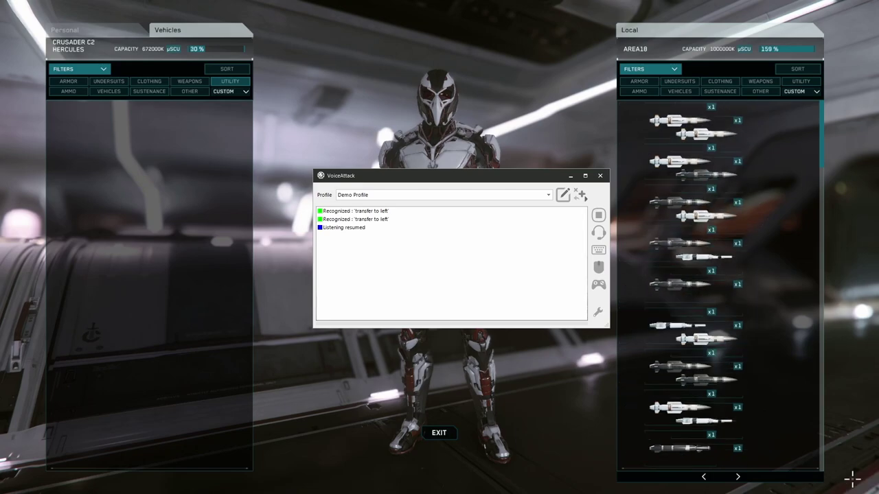